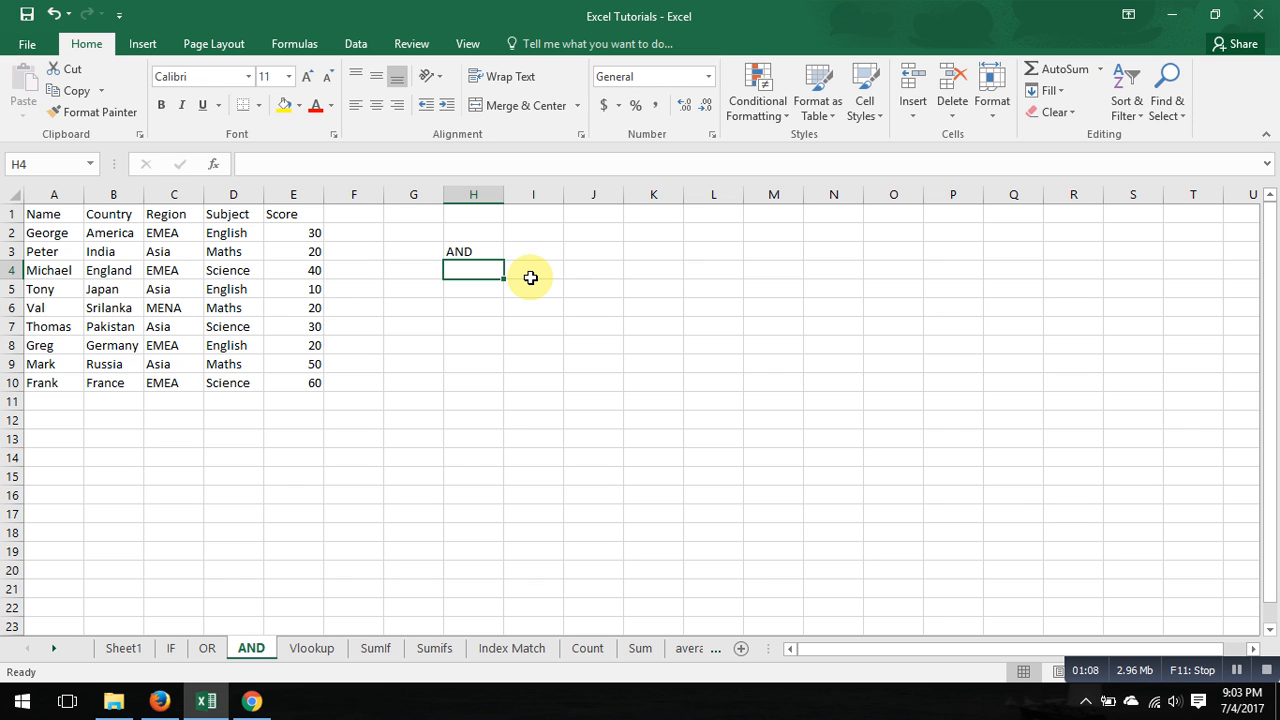
Start an AND formula in cell F2 with C2="EMEA" as its first condition.
{"action": "left_click", "coordinate": [362, 234]}
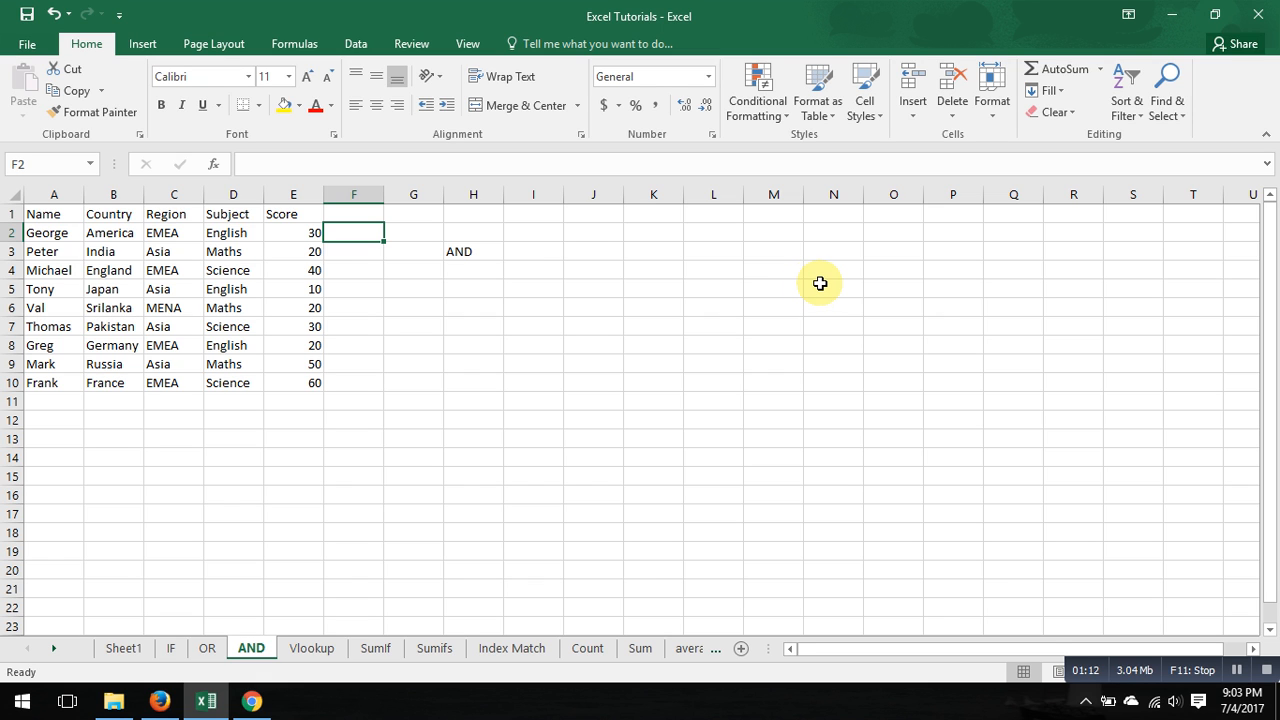
{"action": "type", "text": "=and("}
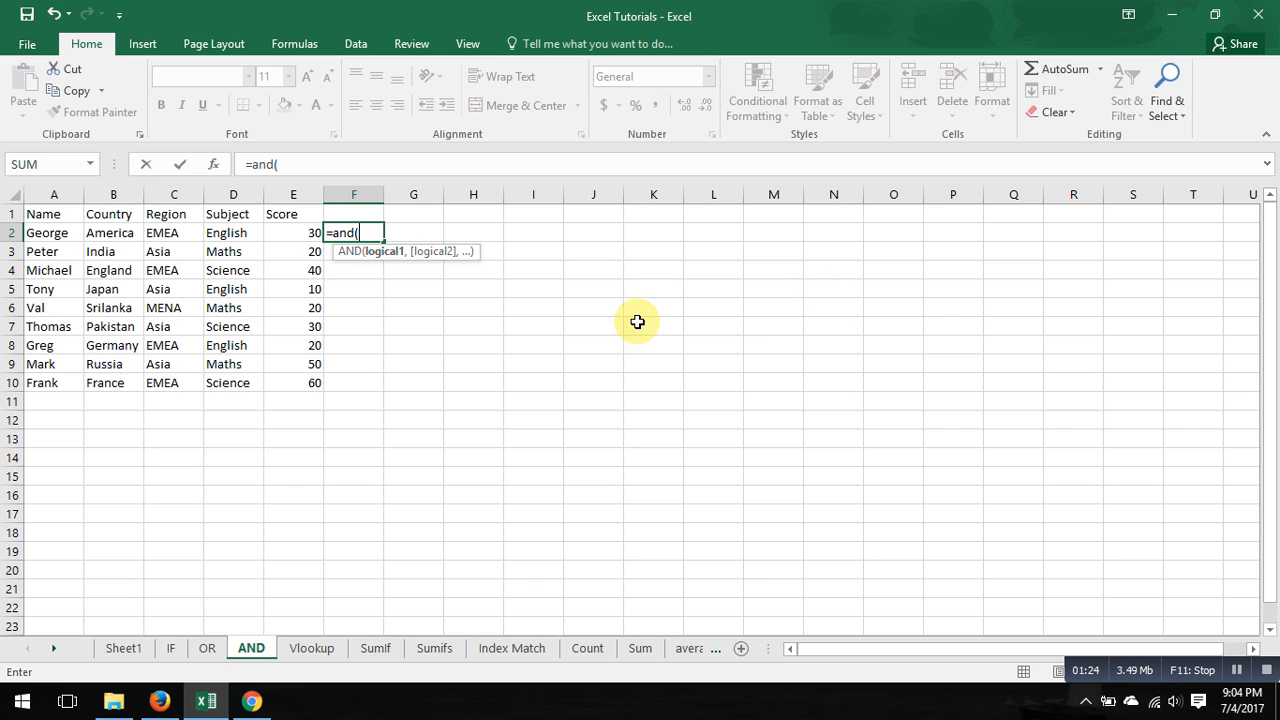
{"action": "left_click", "coordinate": [195, 234]}
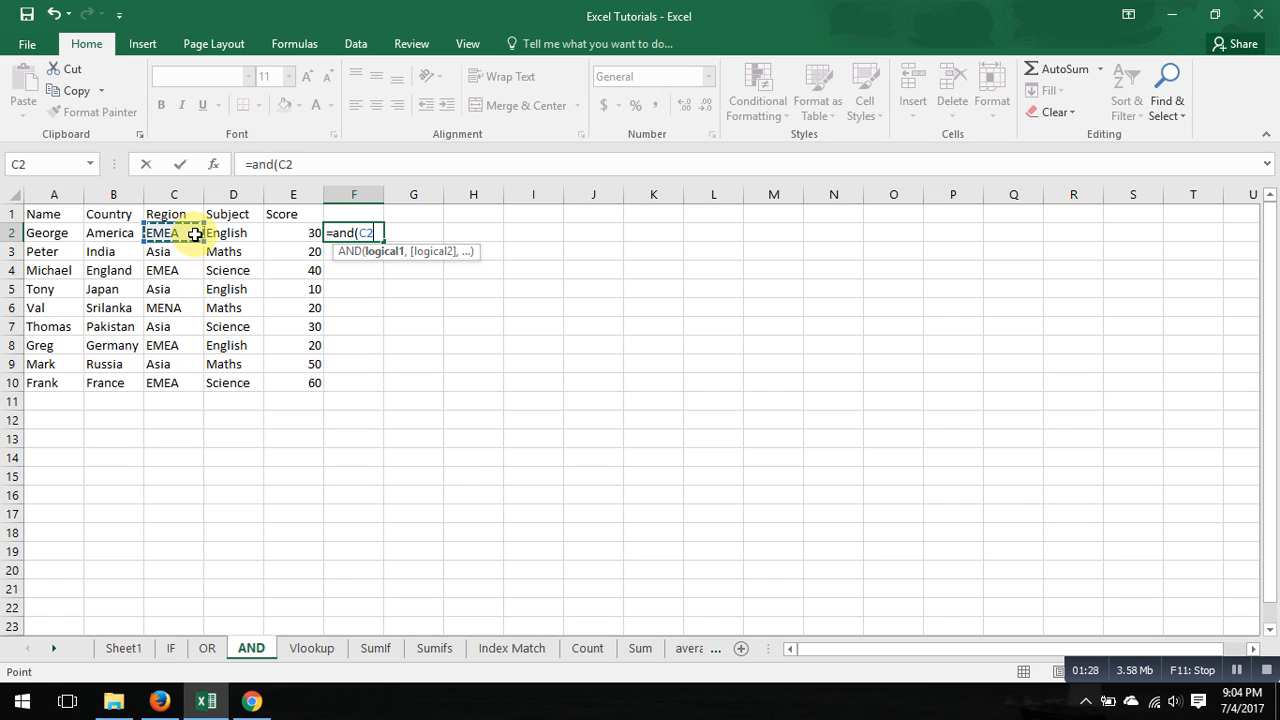
{"action": "type", "text": "=\"EME"}
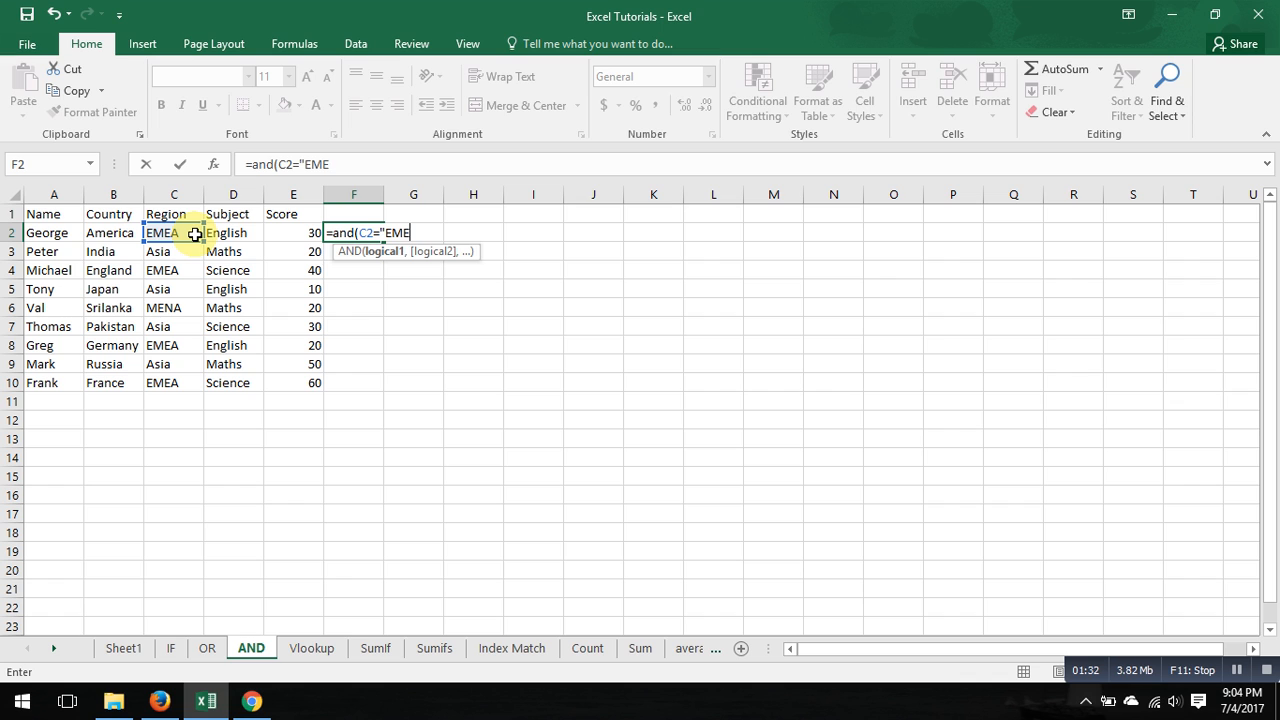
{"action": "type", "text": "A\""}
{"action": "type", "text": ","}
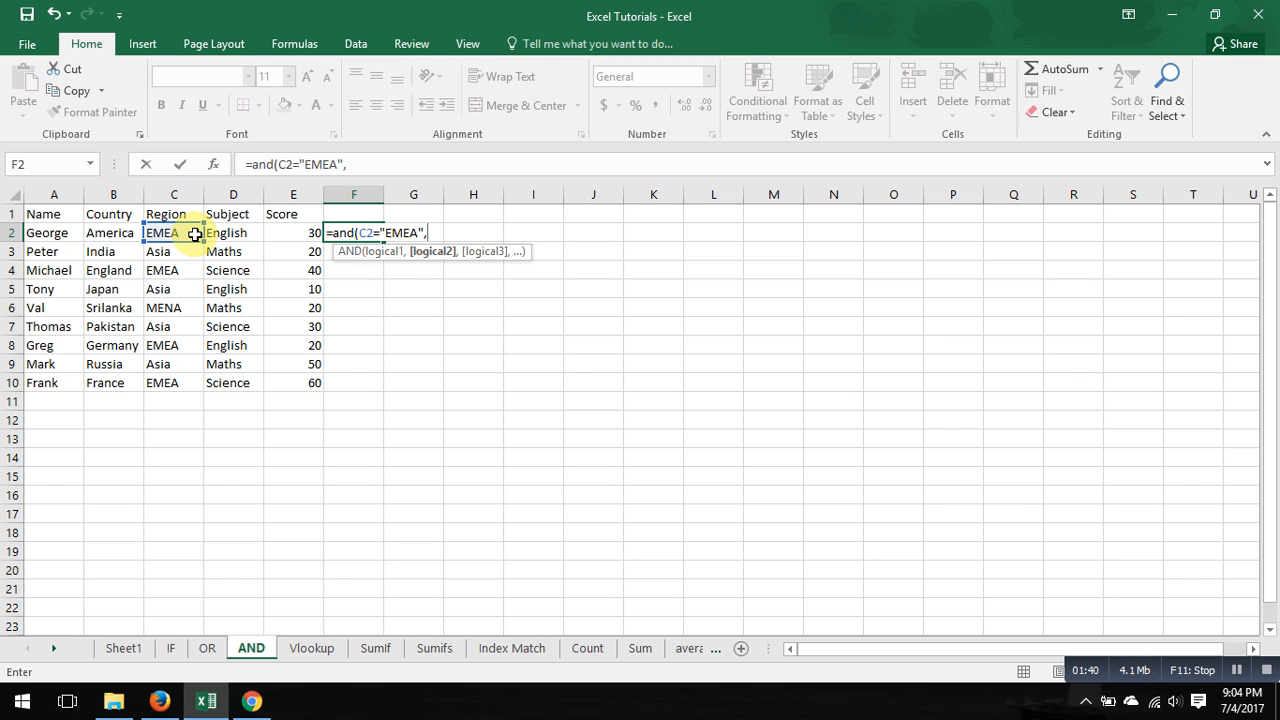
Add E2>=50 as the second condition of the AND formula in F2 and complete the formula.
{"action": "left_click", "coordinate": [294, 231]}
{"action": "type", "text": ">50"}
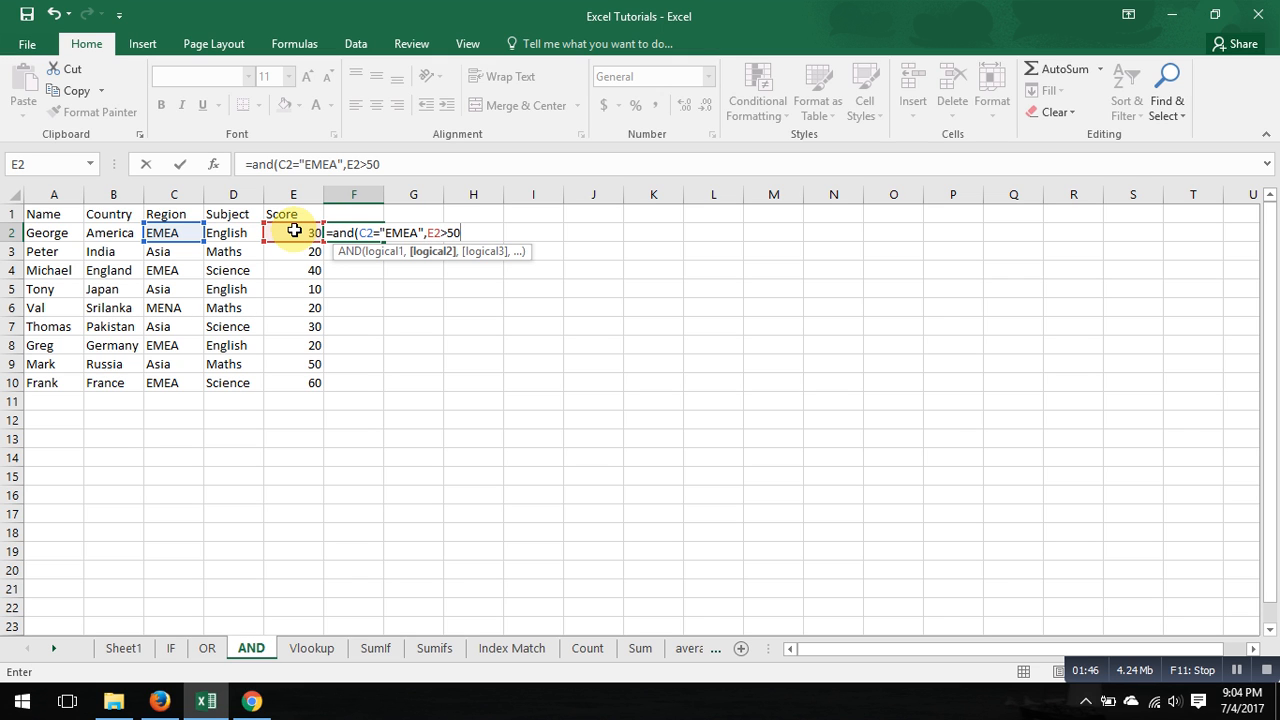
{"action": "type", "text": "\""}
{"action": "key", "text": "BackSpace"}
{"action": "key", "text": "BackSpace"}
{"action": "key", "text": "BackSpace"}
{"action": "type", "text": "=50\""}
{"action": "key", "text": "BackSpace"}
{"action": "type", "text": ")"}
{"action": "key", "text": "Return"}
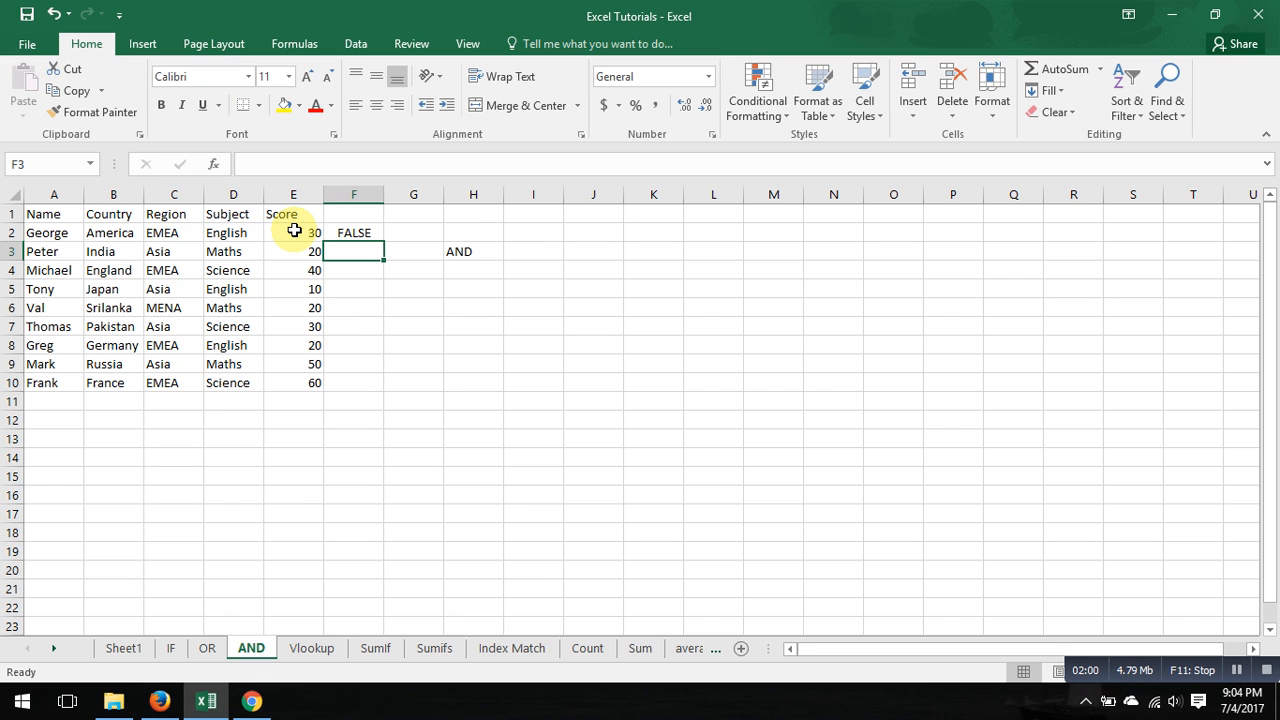
Copy the AND formula from F2 down through cell F10.
{"action": "key", "text": "Up"}
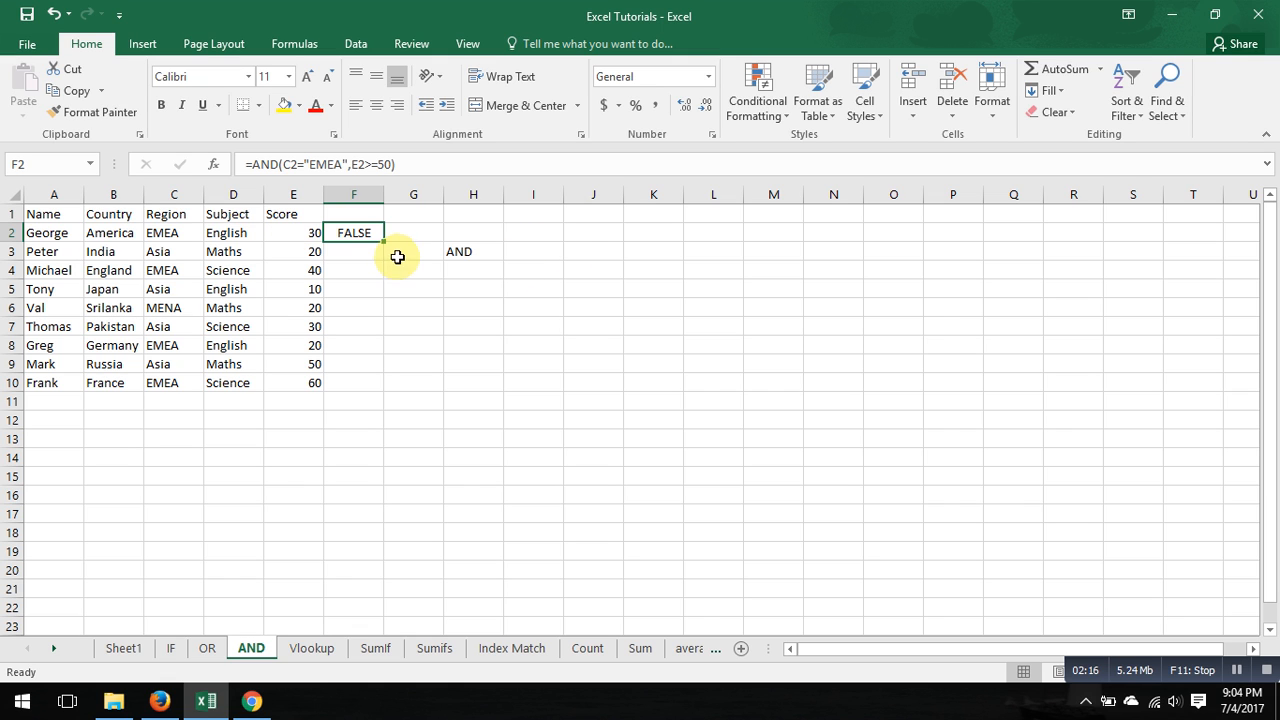
{"action": "left_click_drag", "start_coordinate": [383, 241], "coordinate": [372, 385]}
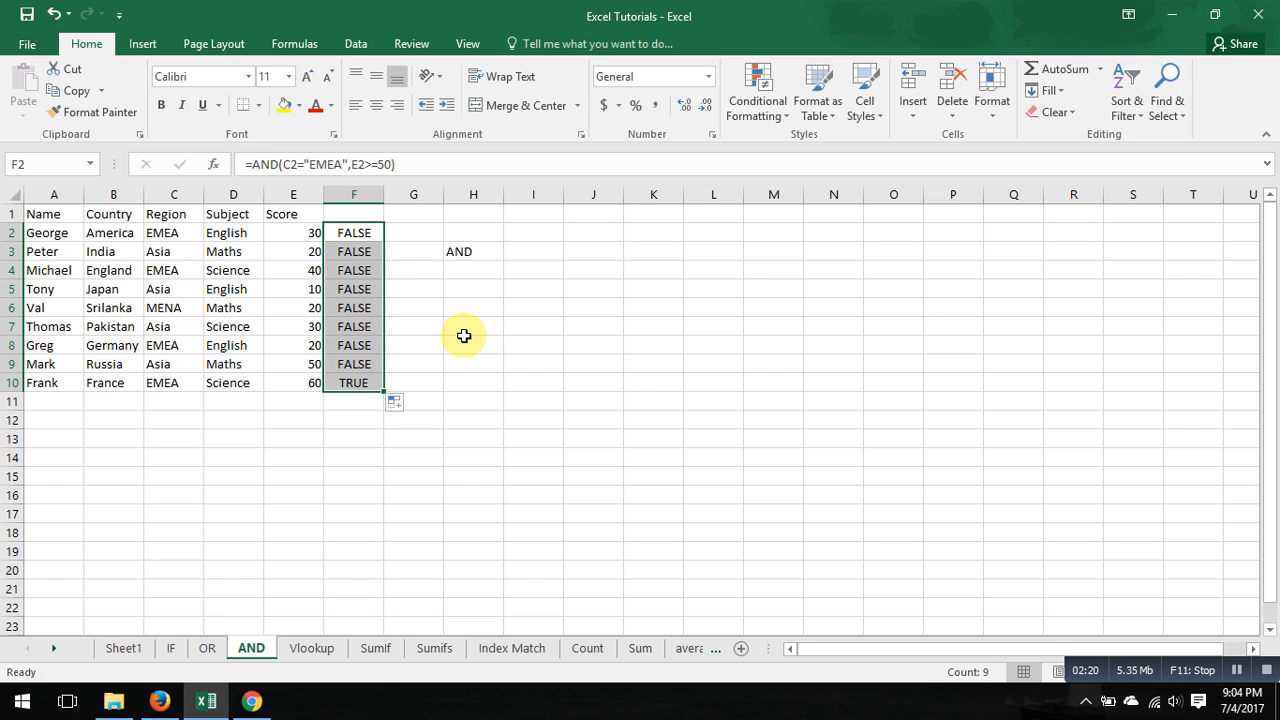
{"action": "left_click", "coordinate": [287, 388]}
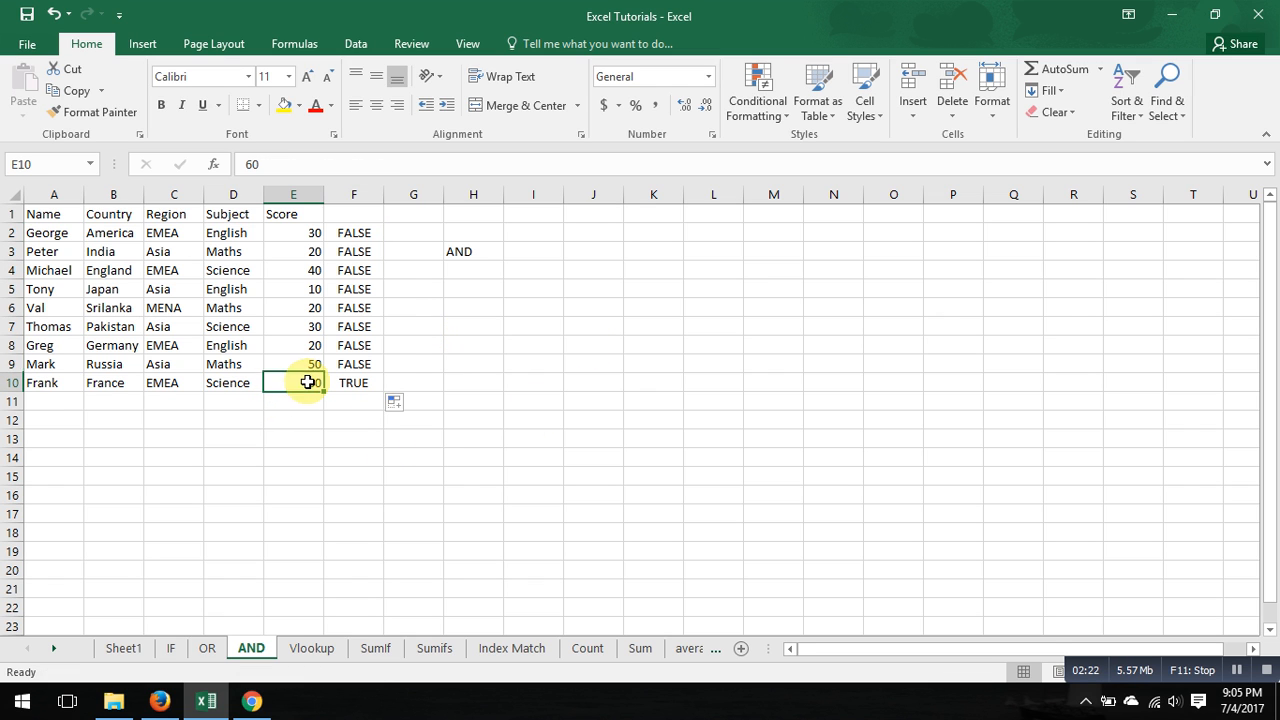
Highlight the entire row 10 with a yellow fill and replace that color with light green.
{"action": "left_click", "coordinate": [8, 383]}
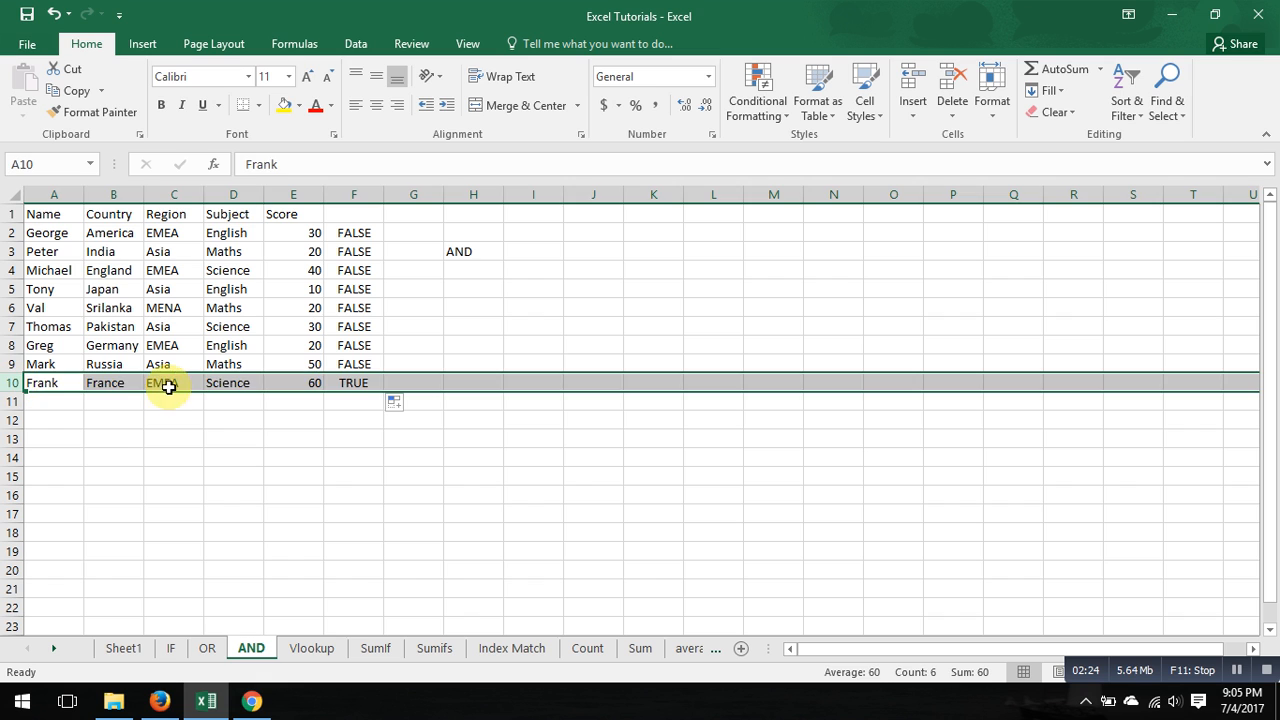
{"action": "key", "text": "Tab"}
{"action": "key", "text": "Tab"}
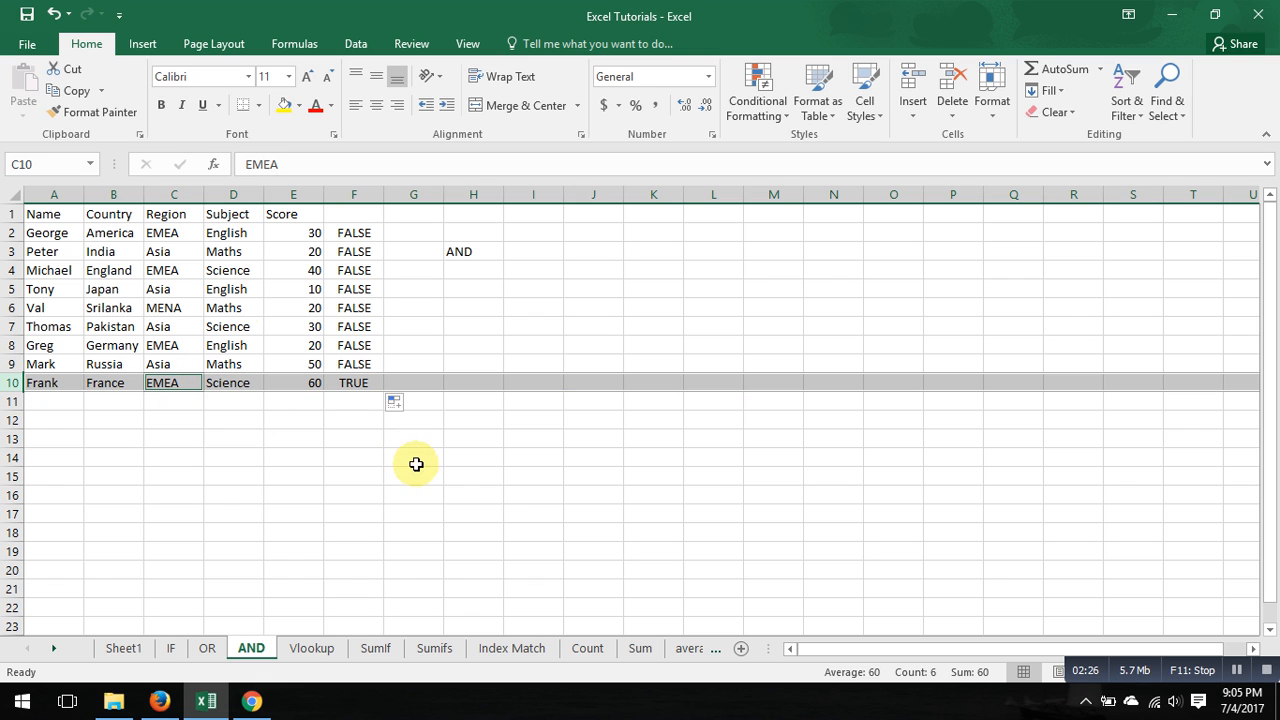
{"action": "left_click", "coordinate": [285, 104]}
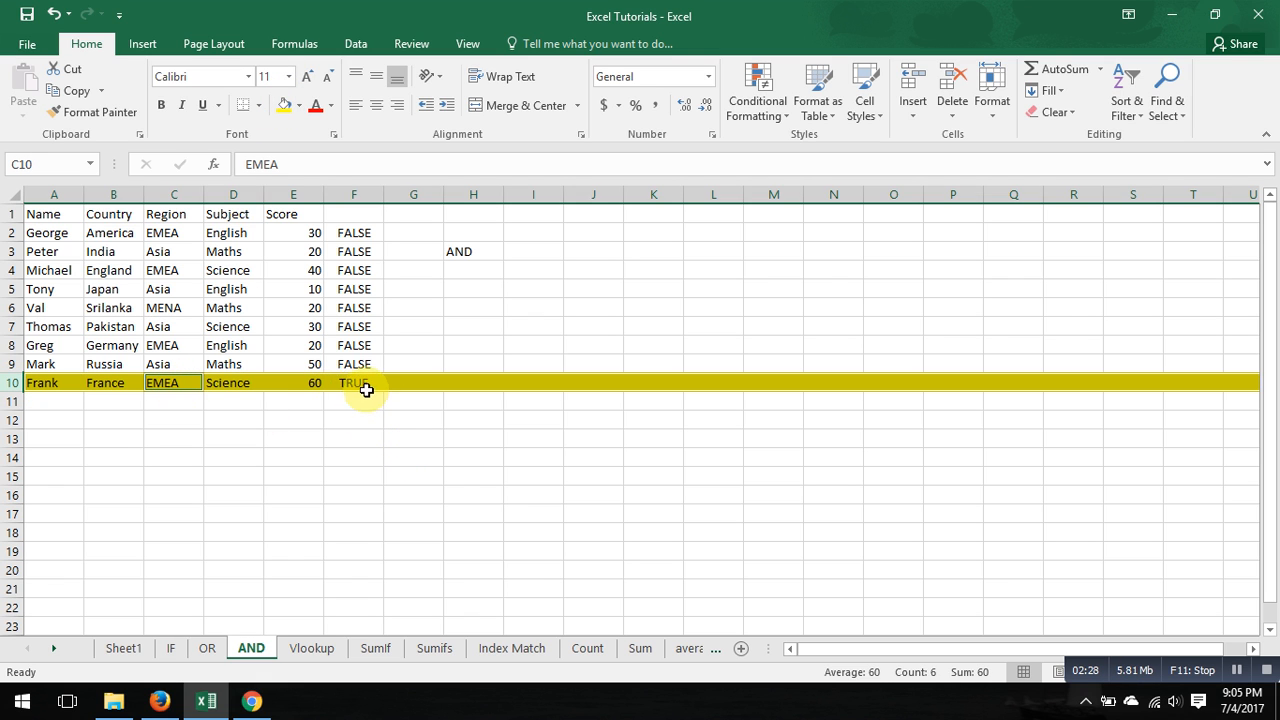
{"action": "key", "text": "Tab"}
{"action": "key", "text": "Tab"}
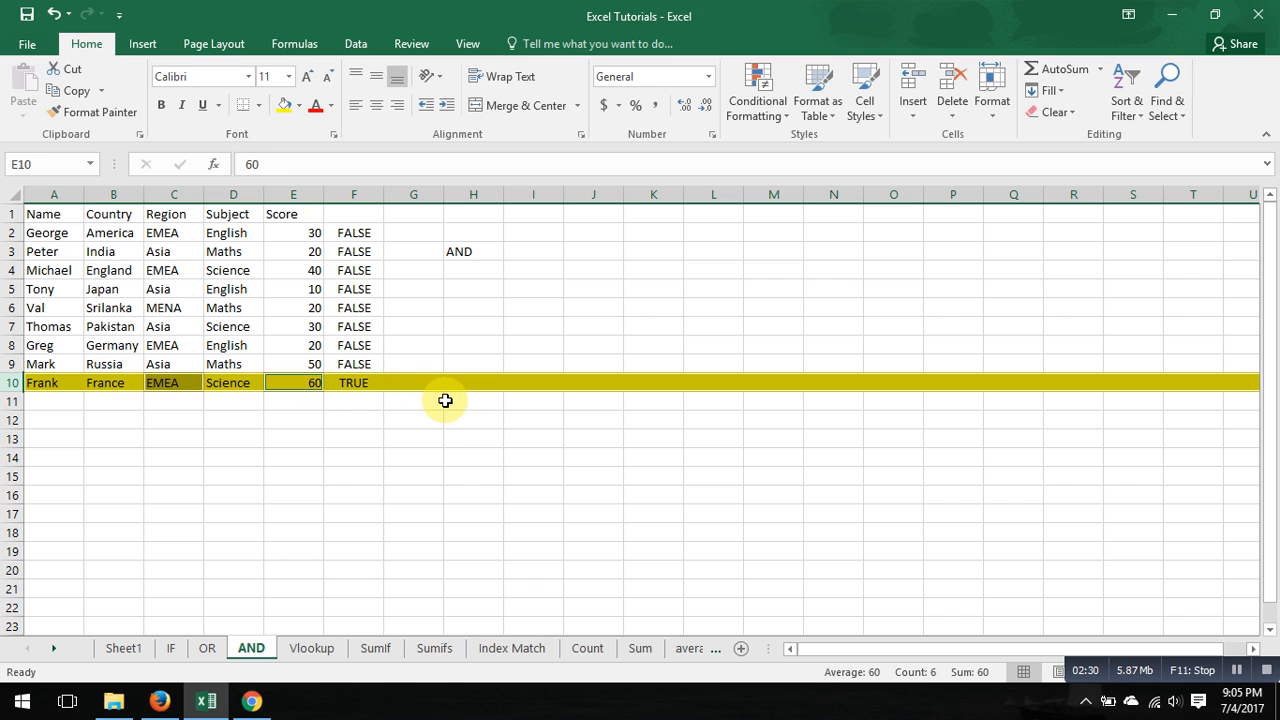
{"action": "left_click", "coordinate": [299, 105]}
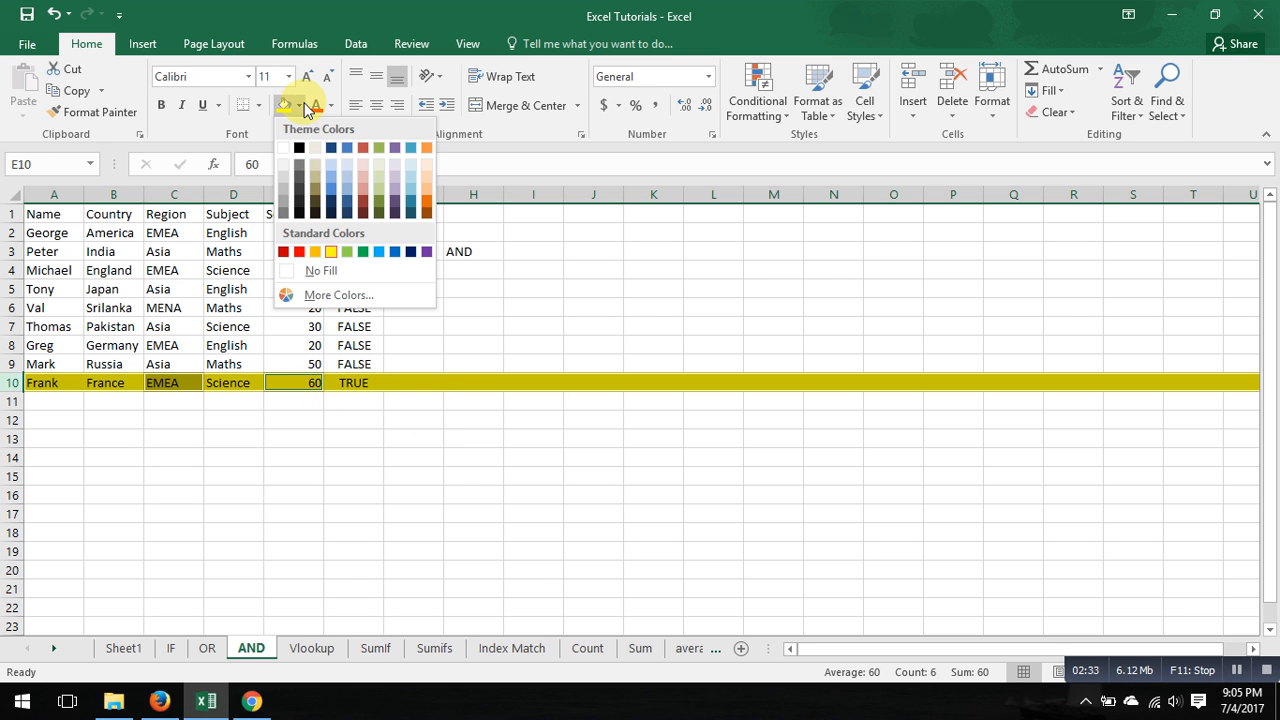
{"action": "left_click", "coordinate": [361, 252]}
{"action": "left_click", "coordinate": [462, 328]}
{"action": "left_click", "coordinate": [362, 383]}
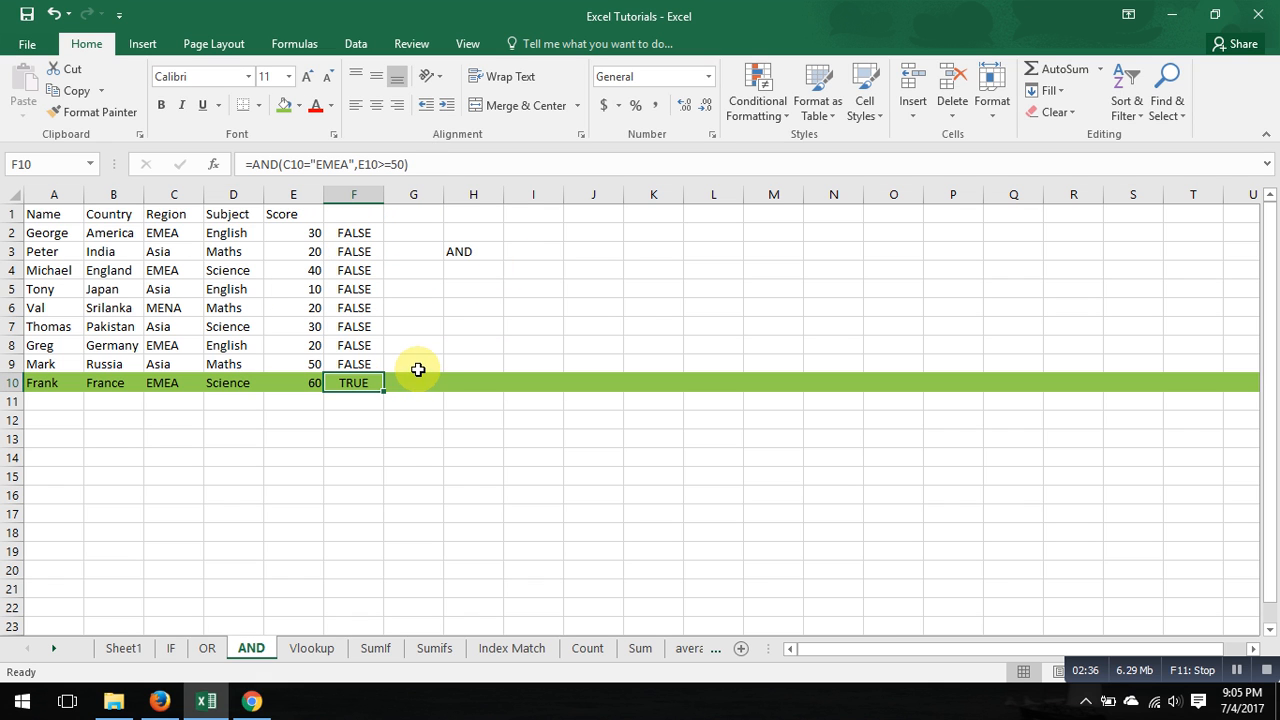
{"action": "left_click", "coordinate": [463, 251]}
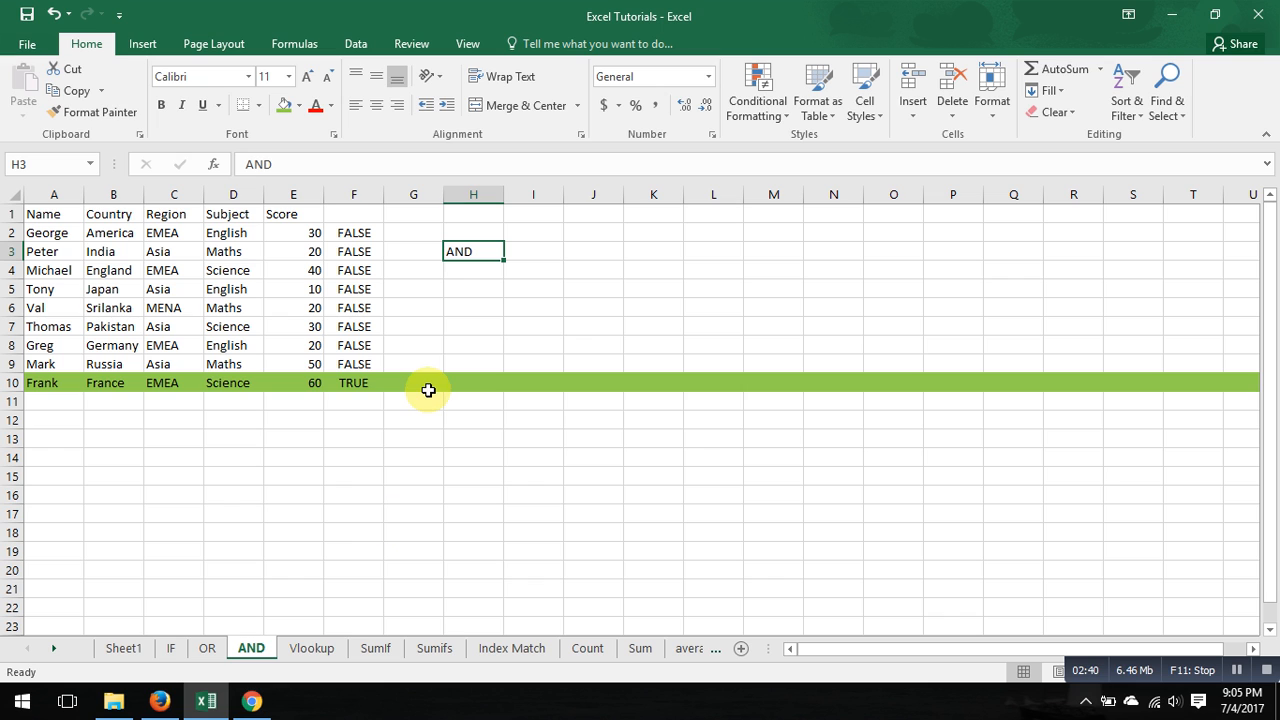
{"action": "left_click", "coordinate": [362, 383]}
{"action": "left_click", "coordinate": [550, 270]}
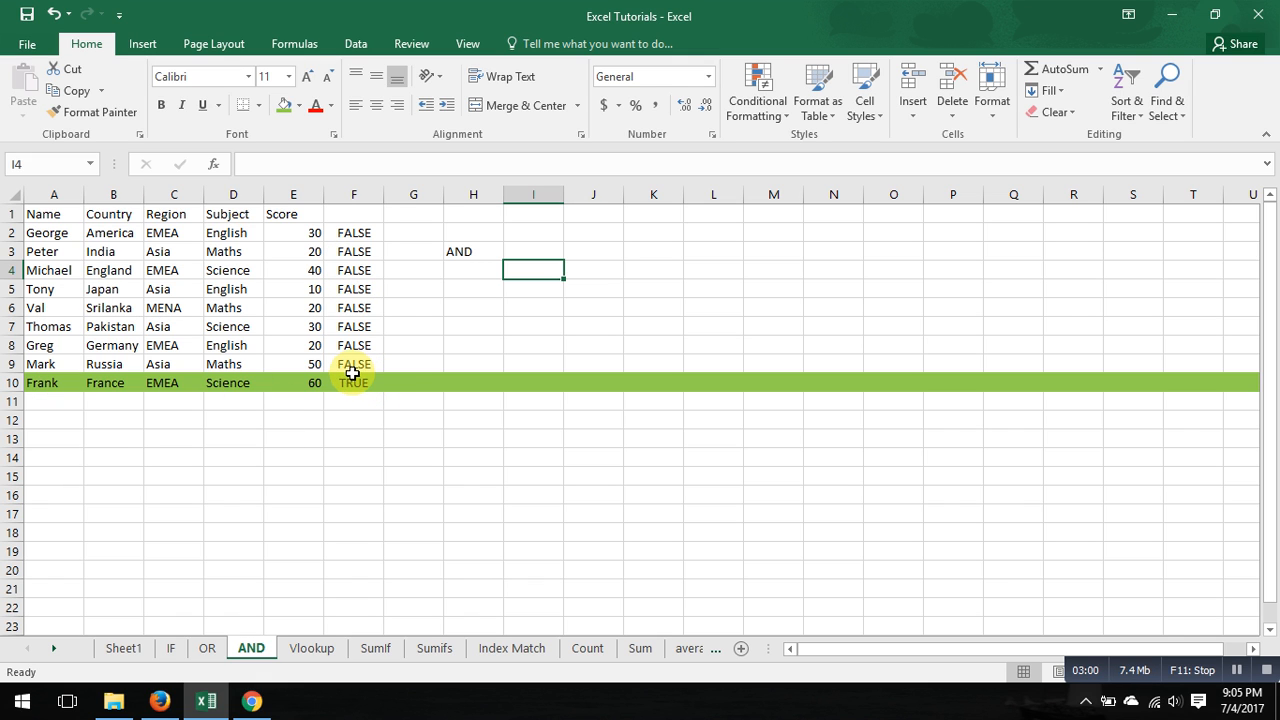
Turn on AutoFilter for the range F1:F10.
{"action": "left_click", "coordinate": [367, 215]}
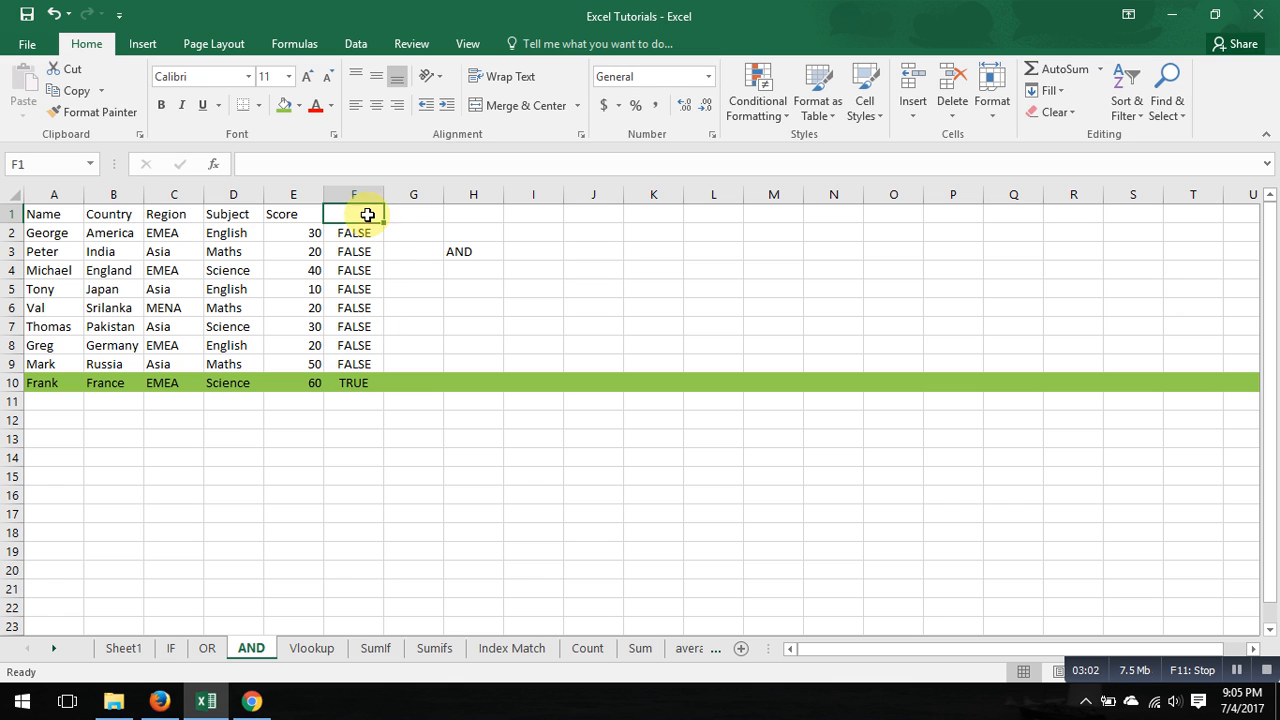
{"action": "key", "text": "ctrl+shift+Down"}
{"action": "key", "text": "ctrl+shift+Down"}
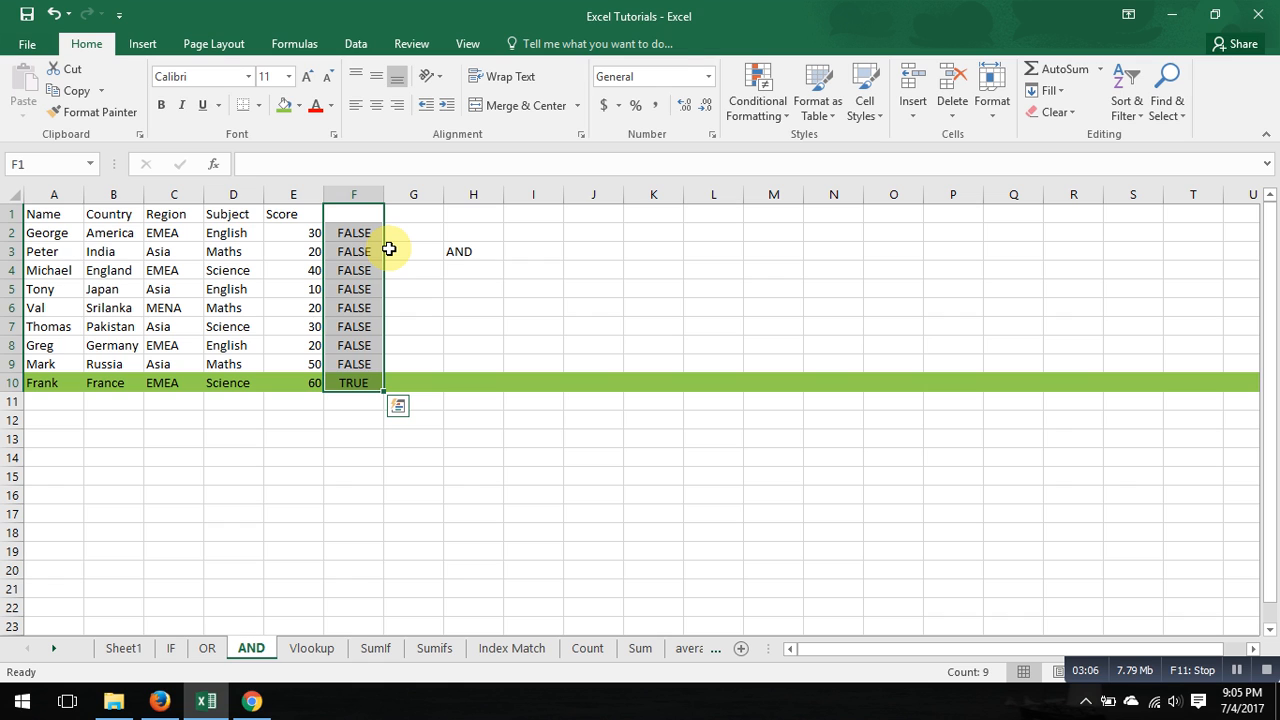
{"action": "key", "text": "alt+d"}
{"action": "key", "text": "f"}
{"action": "key", "text": "f"}
Filter column F to show only the rows with the value TRUE.
{"action": "key", "text": "Up"}
{"action": "key", "text": "alt+Down"}
{"action": "key", "text": "Down"}
{"action": "key", "text": "Down"}
{"action": "key", "text": "Down"}
{"action": "key", "text": "Down"}
{"action": "key", "text": "Down"}
{"action": "key", "text": "Down"}
{"action": "key", "text": "Down"}
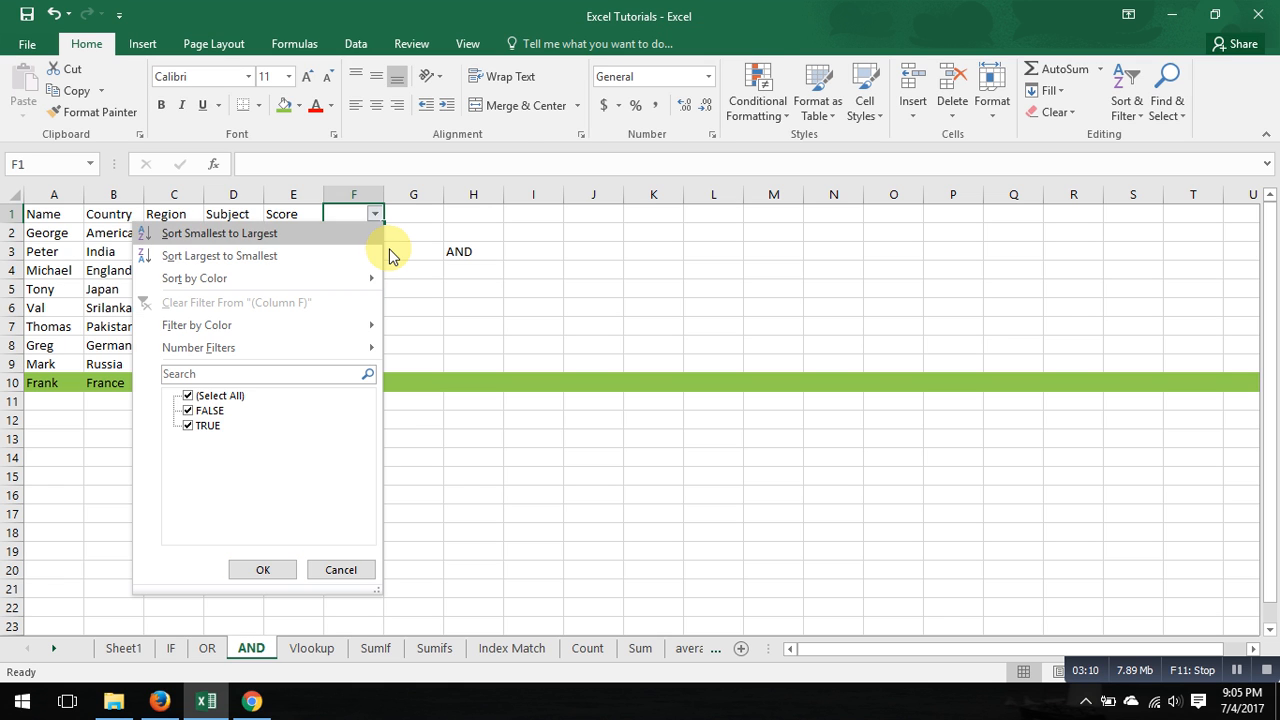
{"action": "key", "text": "space"}
{"action": "key", "text": "Down"}
{"action": "key", "text": "Down"}
{"action": "key", "text": "space"}
{"action": "key", "text": "Return"}
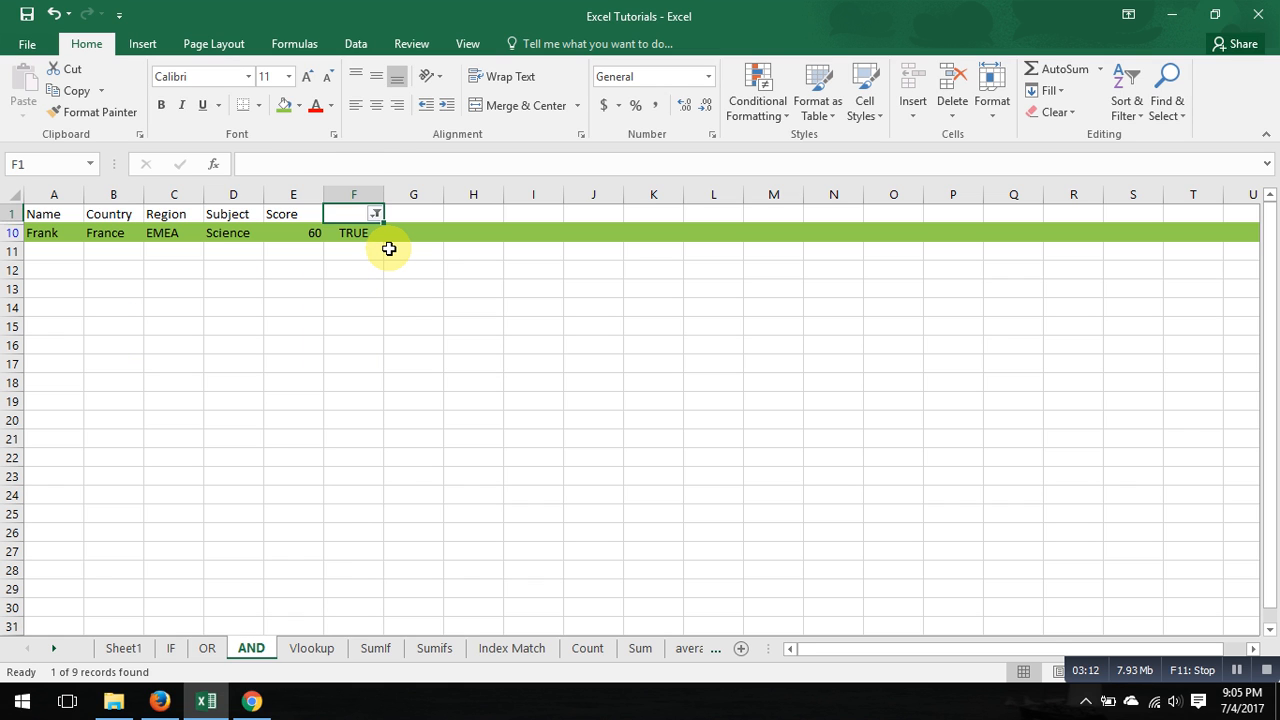
Clear the filter criteria on column F to show all rows, keeping AutoFilter on.
{"action": "key", "text": "Down"}
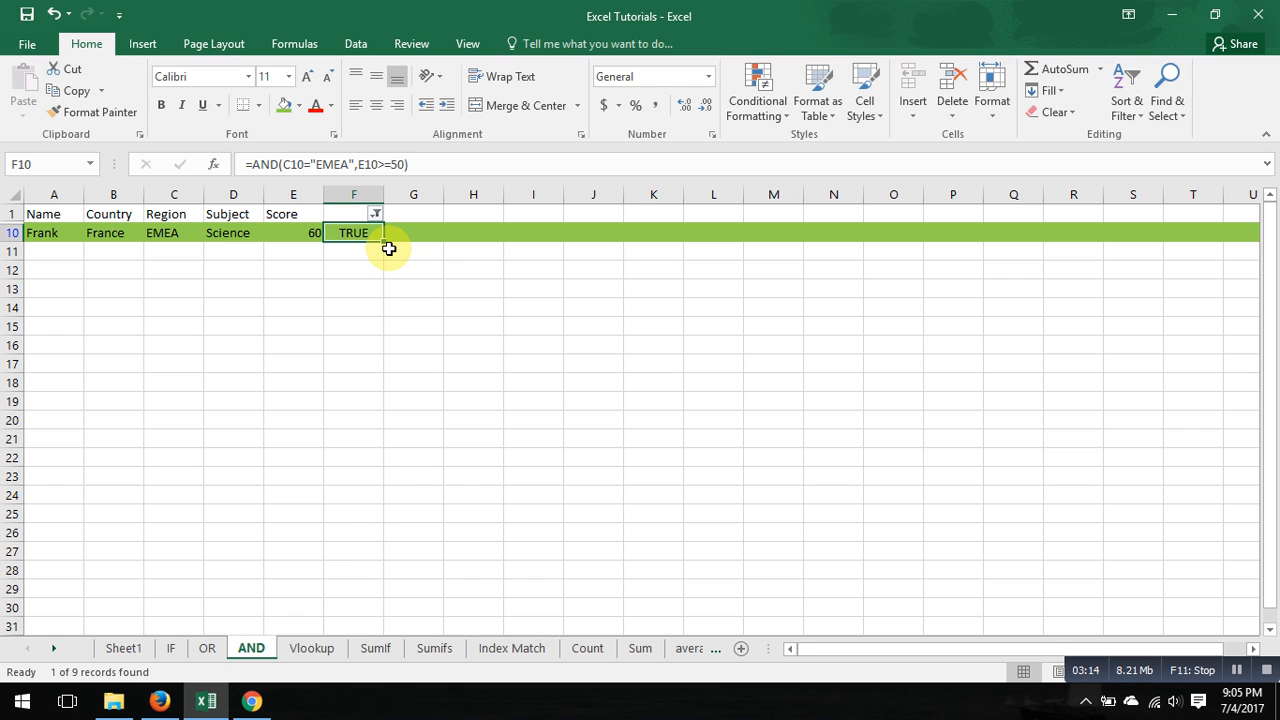
{"action": "key", "text": "Up"}
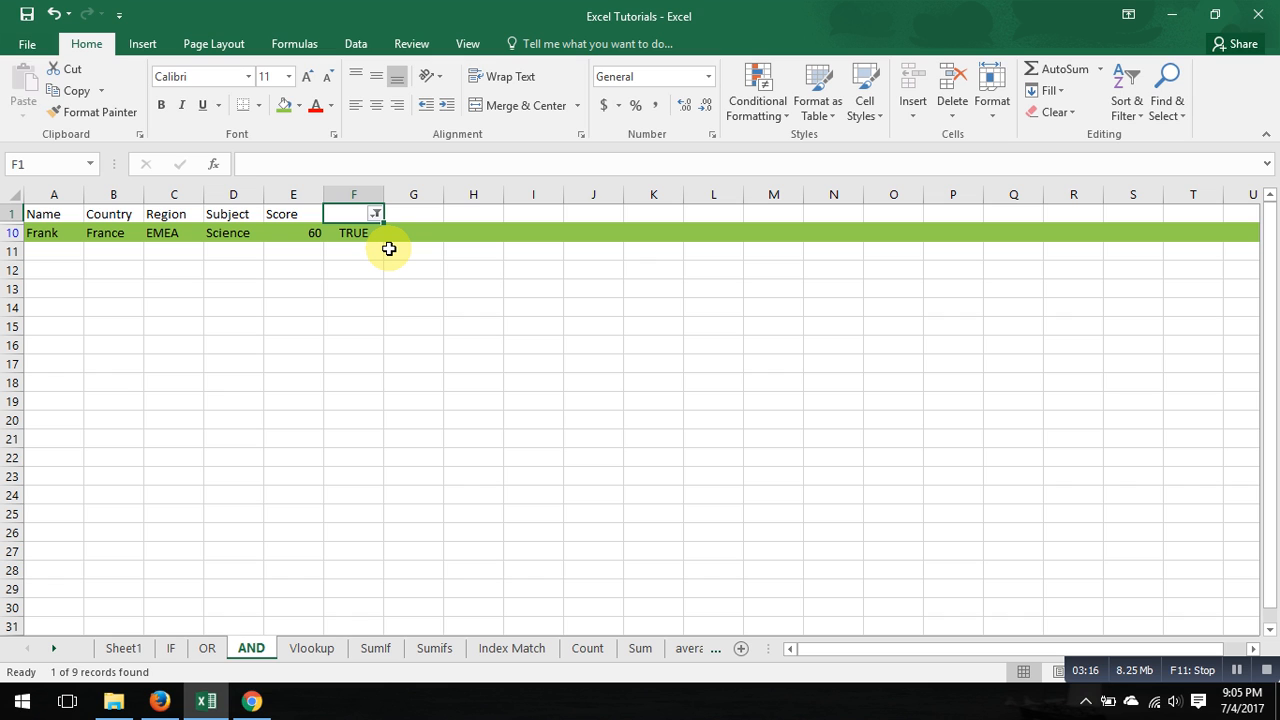
{"action": "key", "text": "alt+d"}
{"action": "key", "text": "f"}
{"action": "key", "text": "s"}
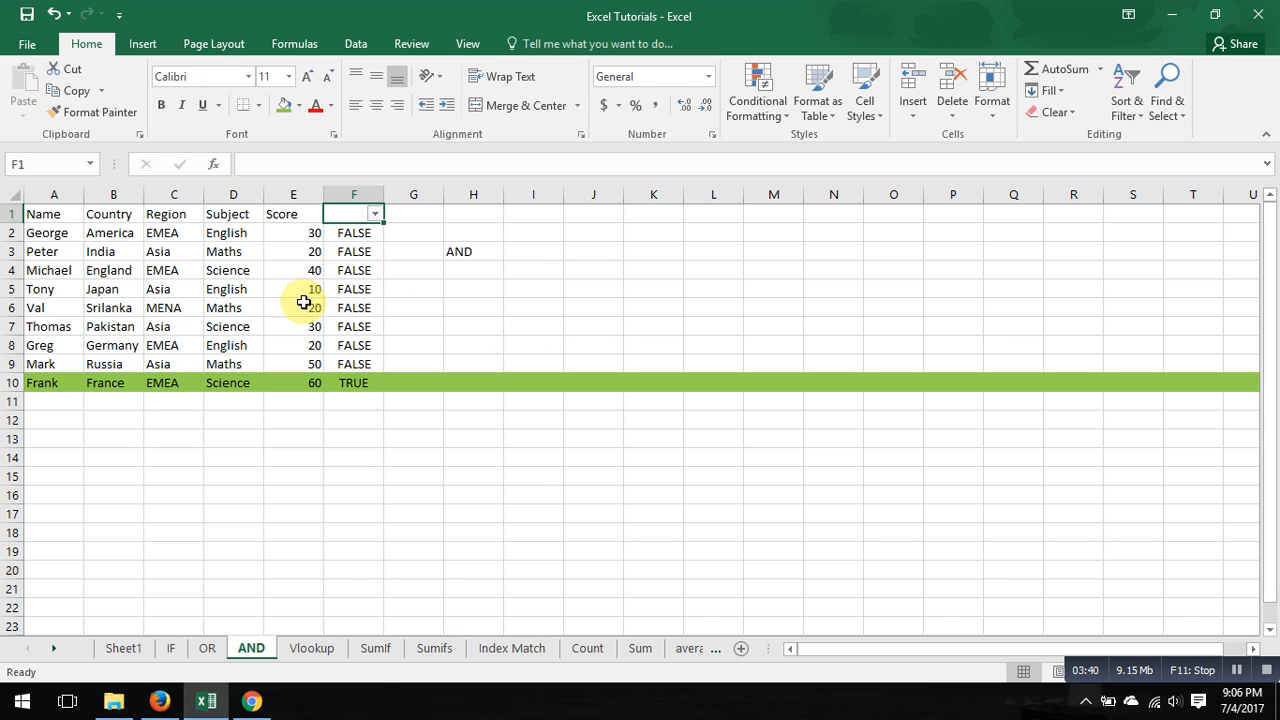
{"action": "left_click", "coordinate": [362, 268]}
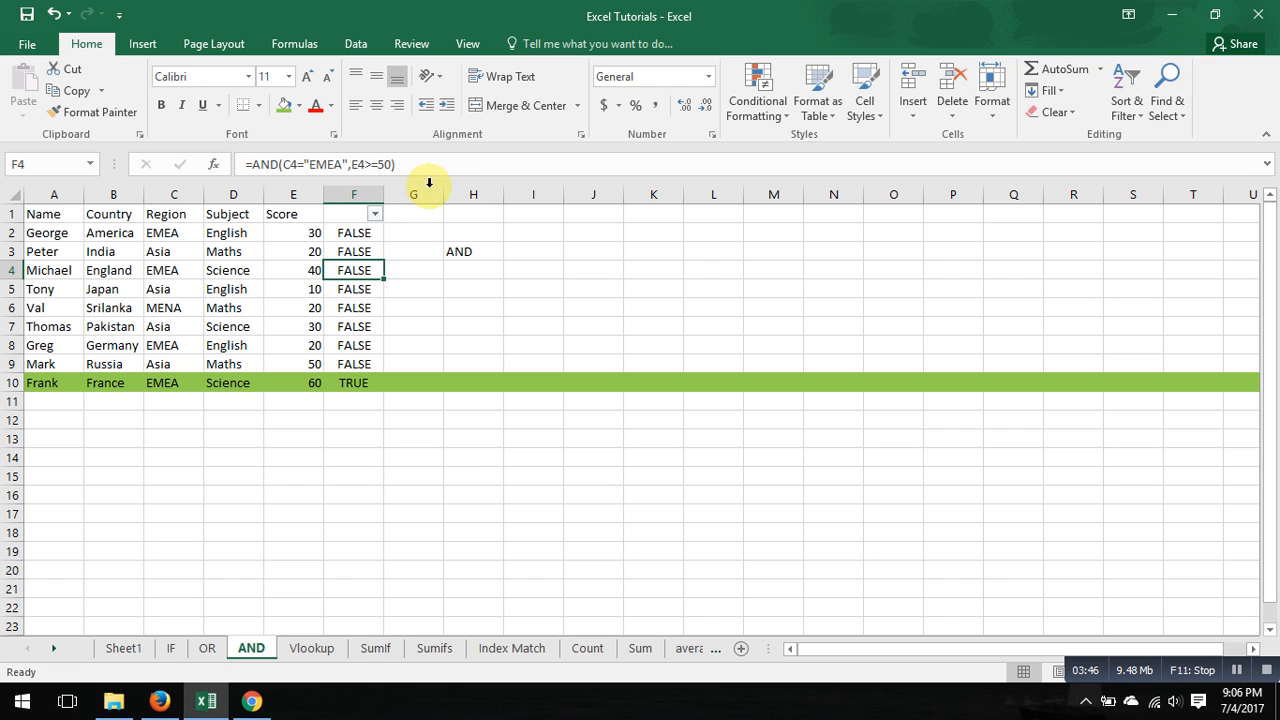
{"action": "left_click", "coordinate": [475, 252]}
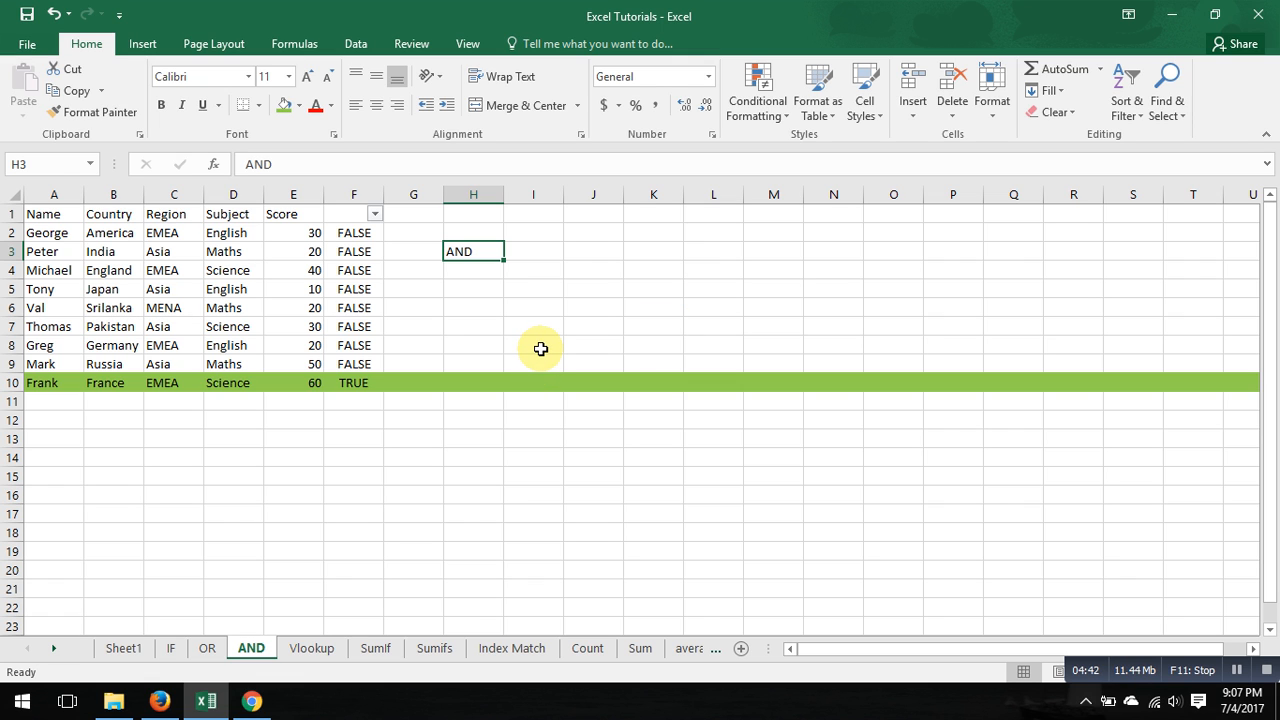
{"action": "left_click_drag", "start_coordinate": [540, 348], "coordinate": [548, 400]}
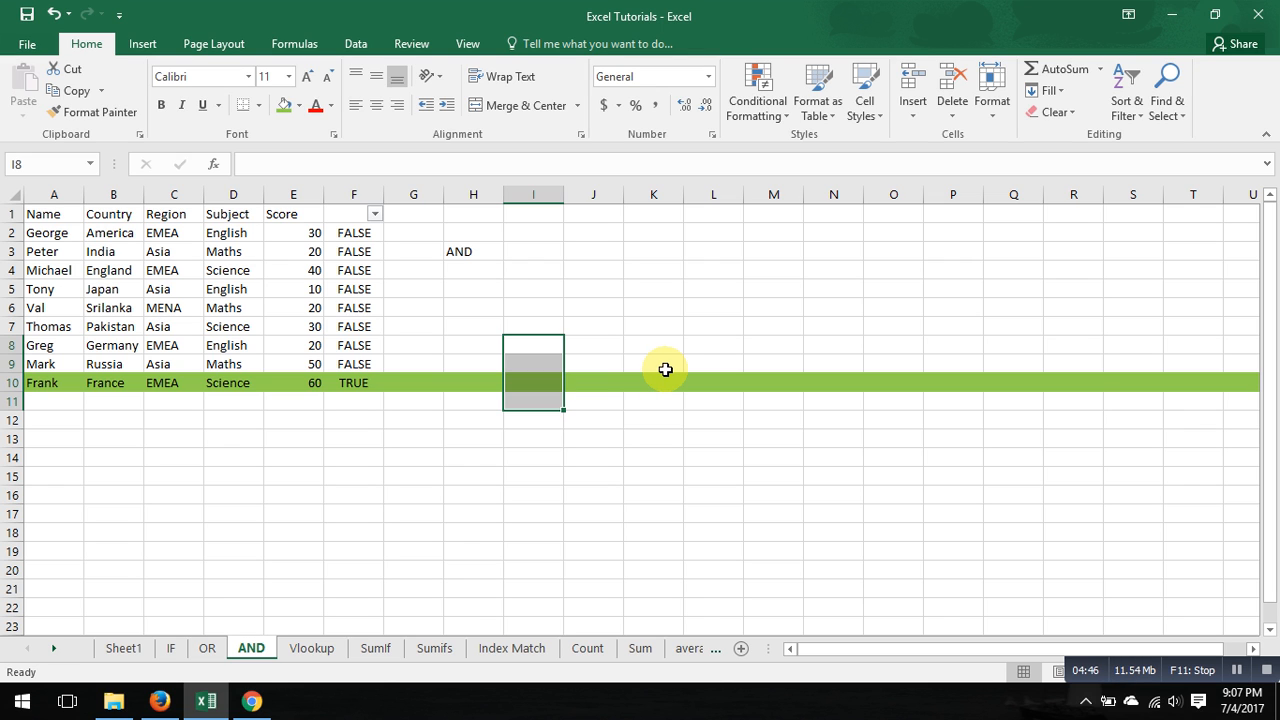